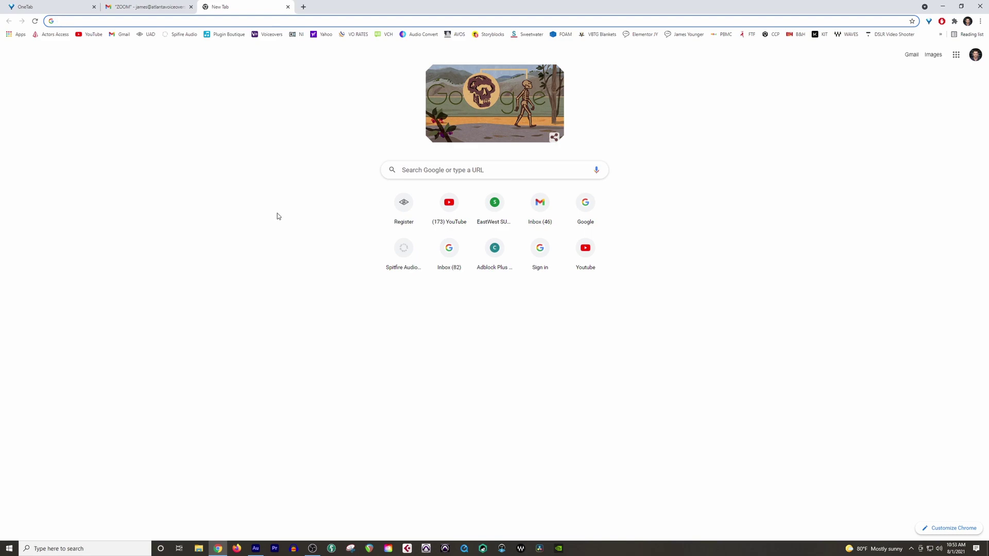
Search the web for "zoom" and open the Download page on zoom.us.
left_click(460, 167)
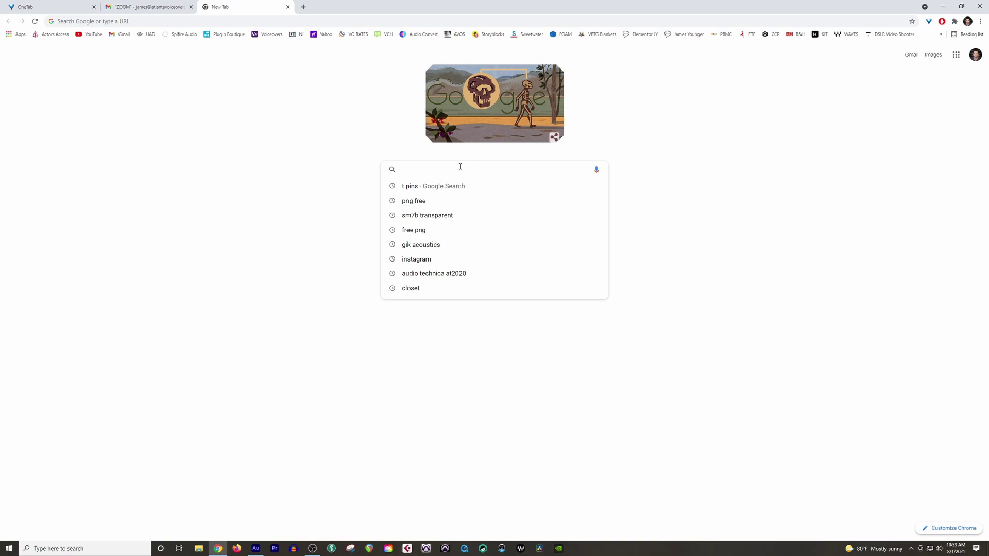
type("zoom")
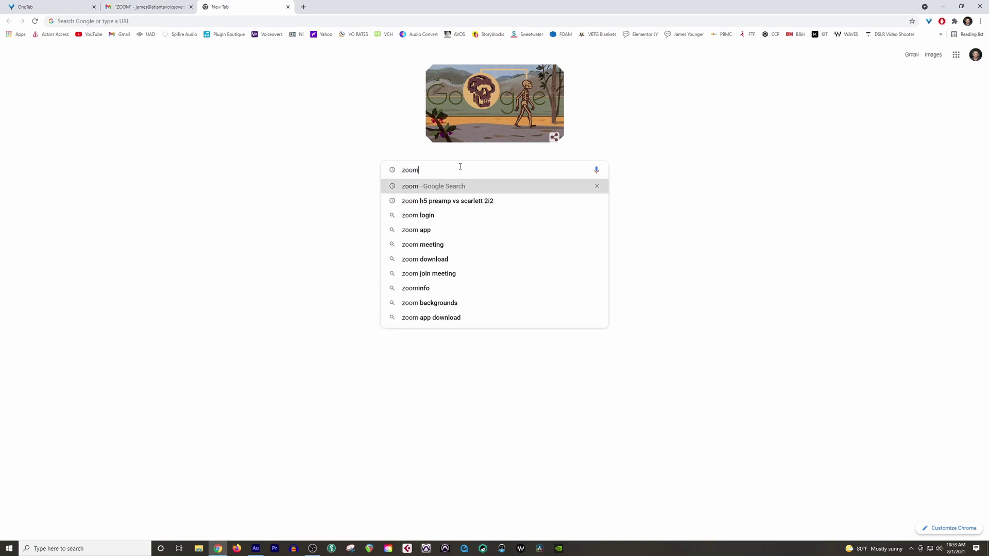
key("Return")
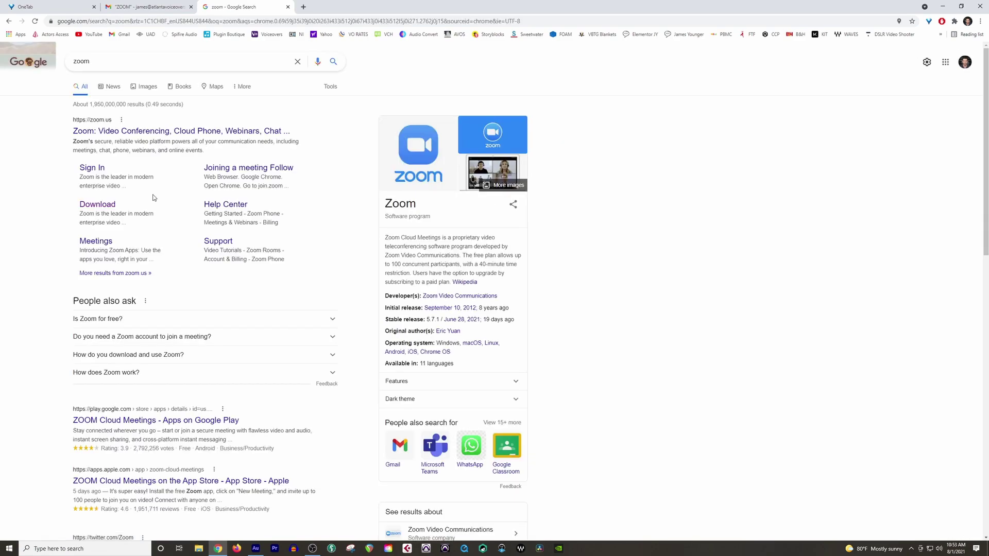
left_click(97, 205)
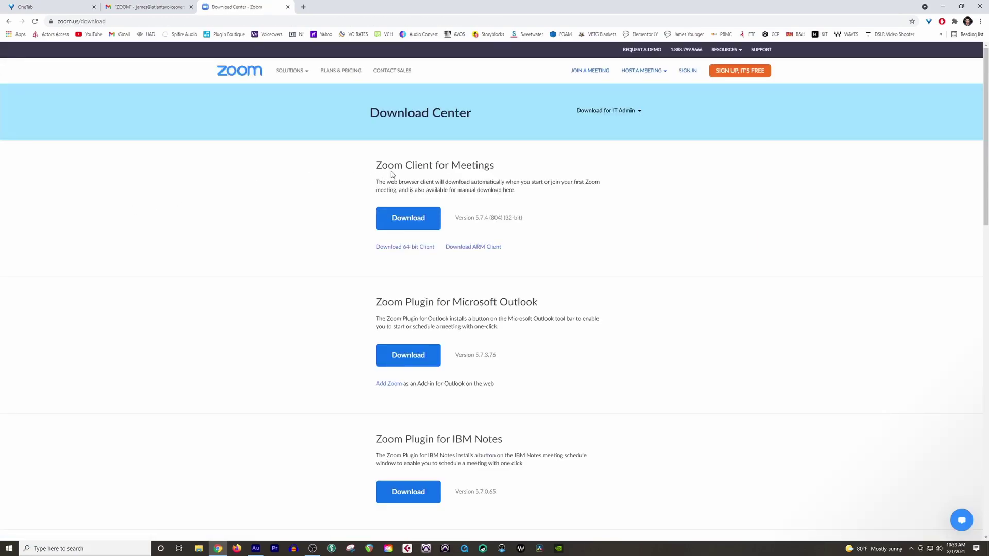
Download and install Zoom Client for Meetings, and close the Zoom window that opens after installation.
left_click(428, 218)
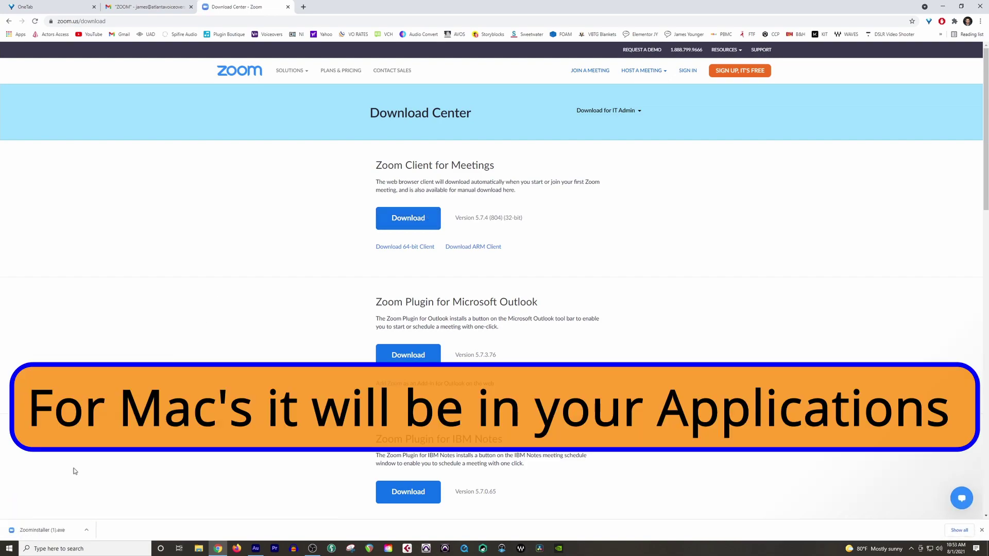
left_click(45, 532)
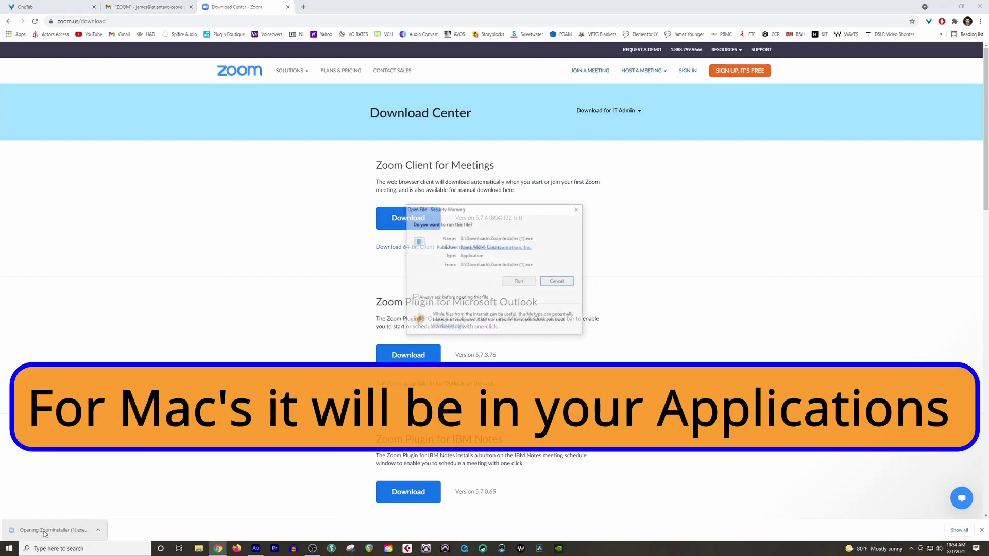
left_click(519, 283)
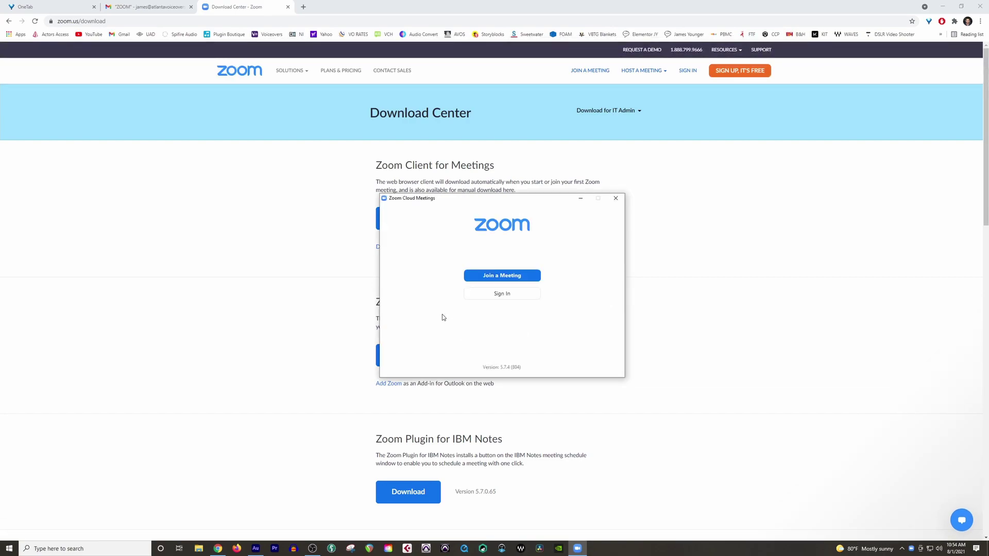
left_click(615, 198)
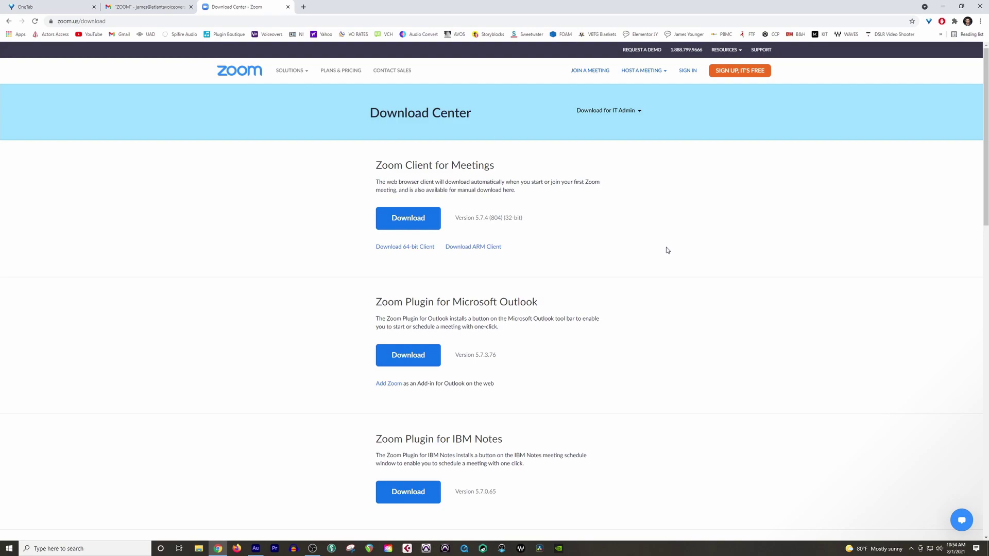
Find the Zoom app on the computer, pin it to the taskbar and place it directly after the OBS icon.
left_click(63, 550)
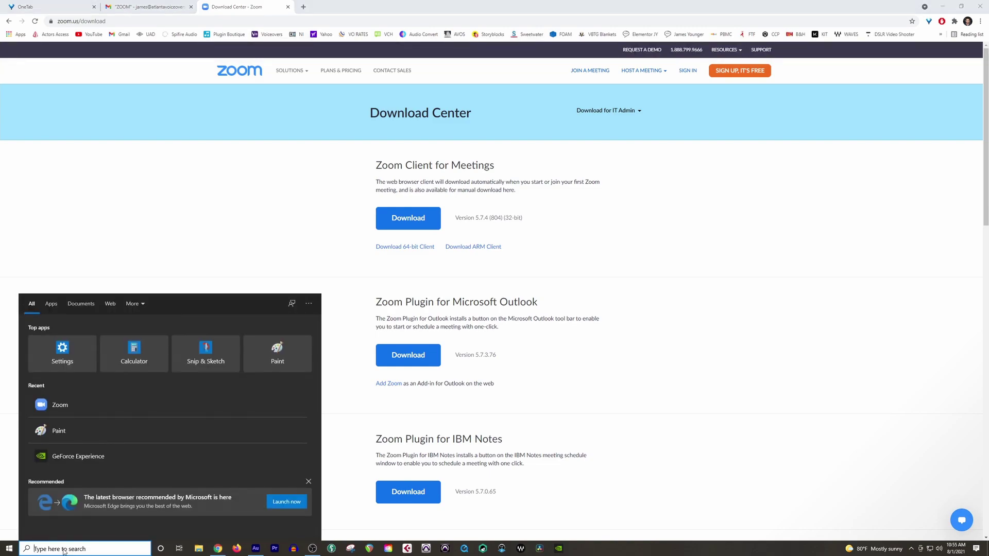
type("zoom")
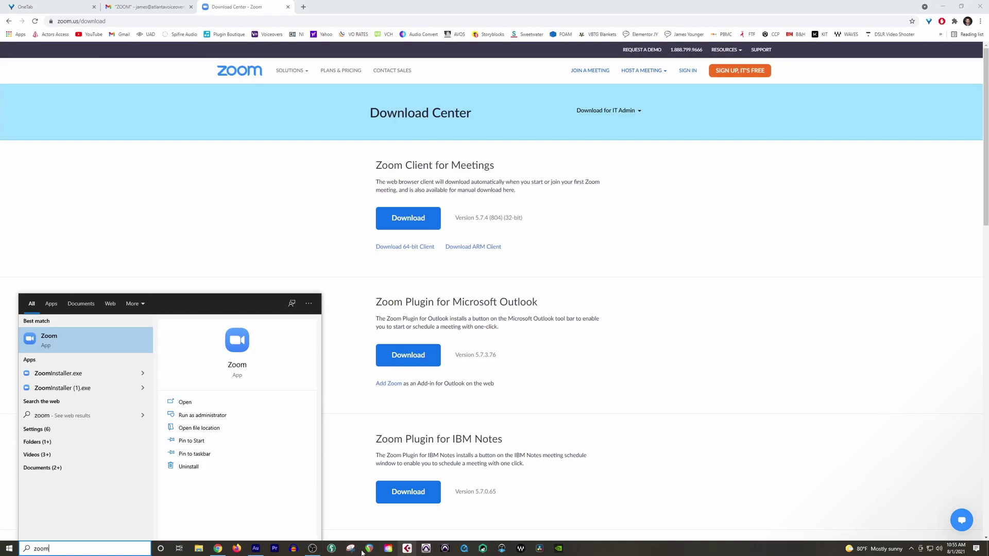
left_click(199, 455)
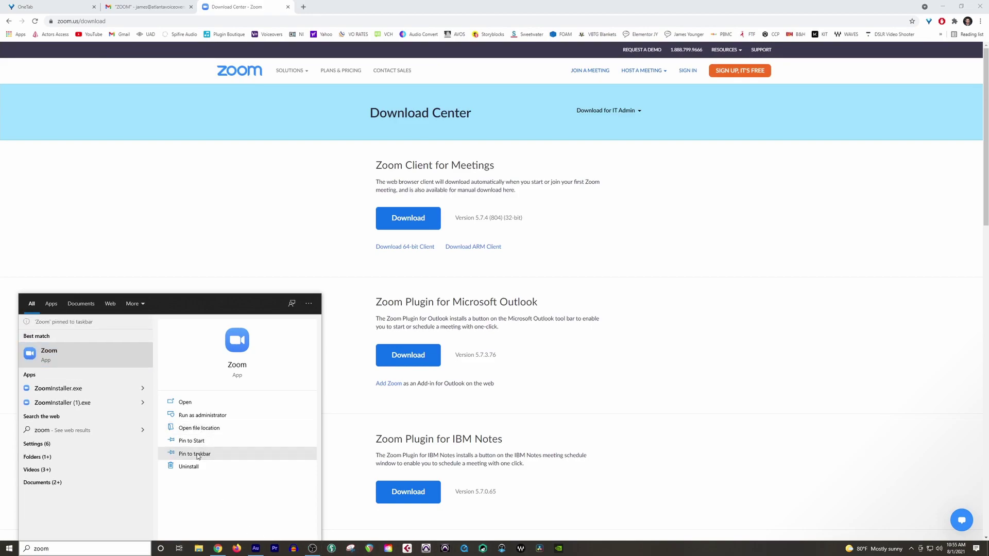
left_click(204, 276)
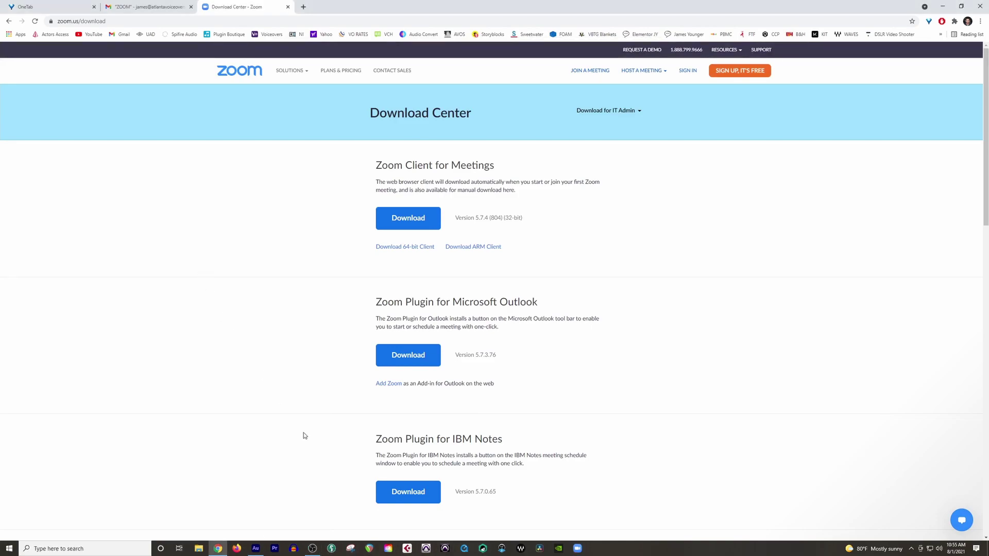
left_click_drag(577, 549, 331, 548)
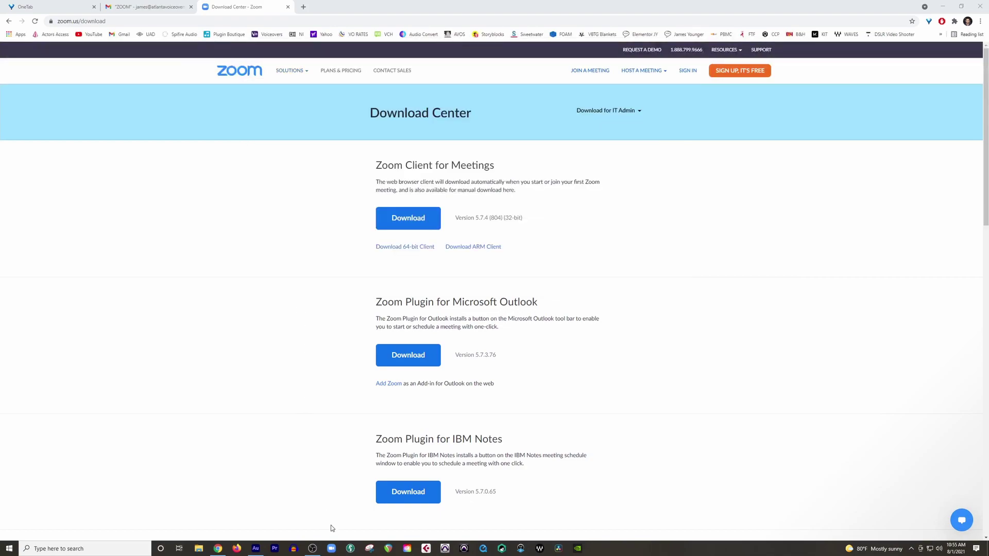
Launch Zoom, sign in to the account and dismiss the Zoom Apps introduction.
left_click(331, 549)
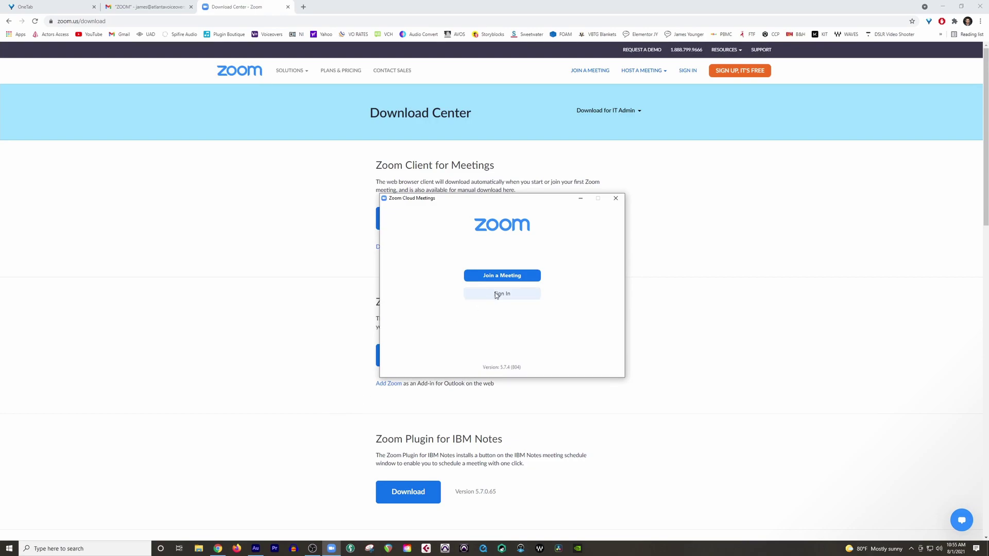
left_click(496, 294)
left_click(502, 278)
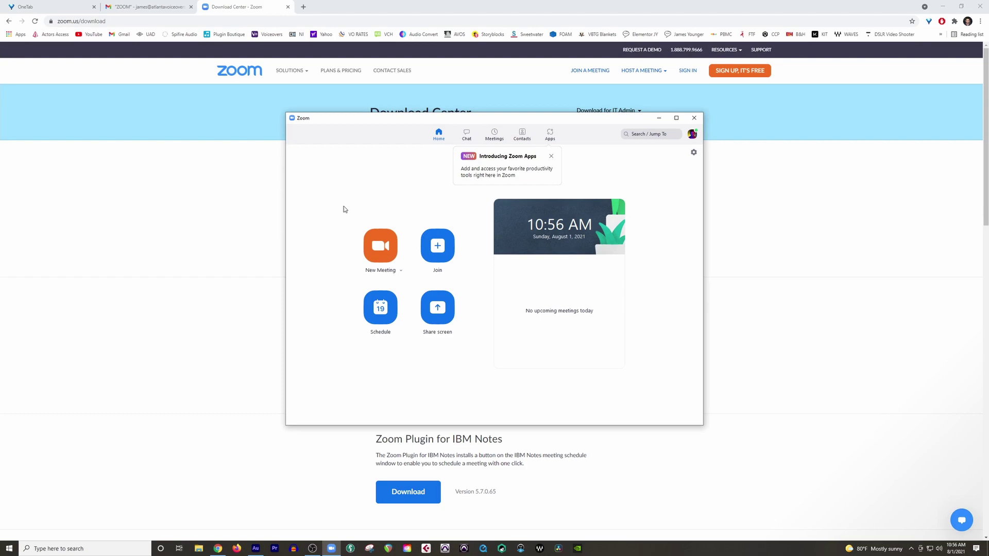
left_click(551, 156)
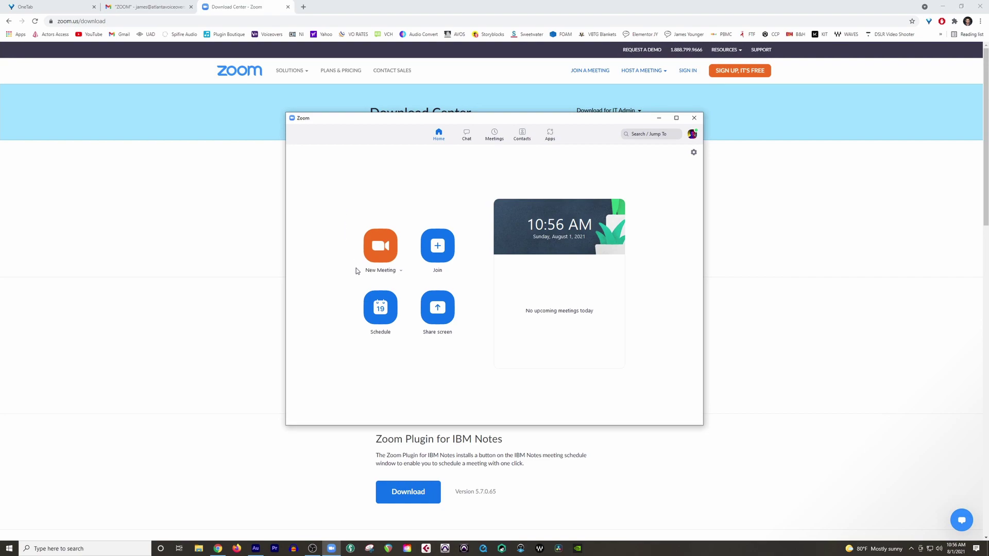
Copy the invitation for the personal meeting ID and paste it into the body of the new Gmail message.
left_click(400, 273)
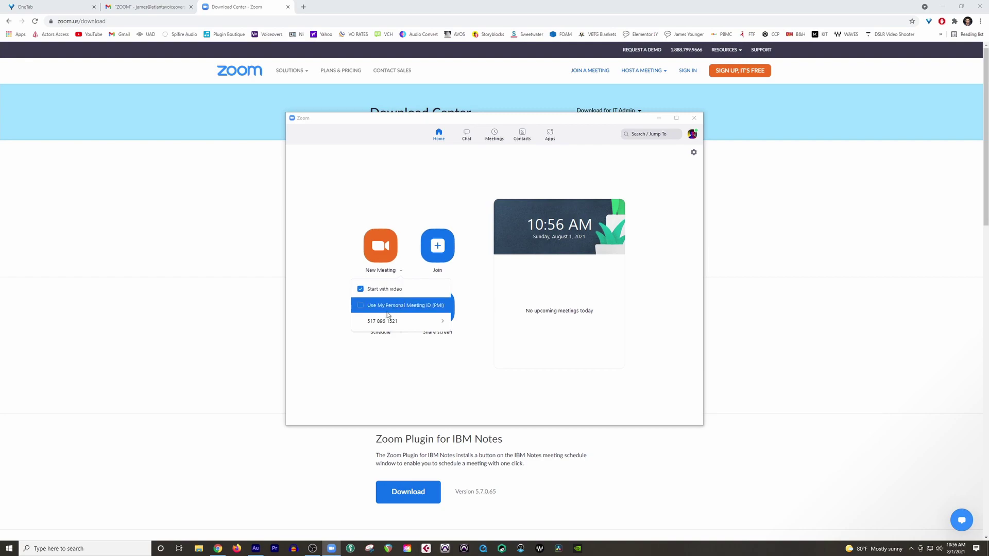
mouse_move(368, 325)
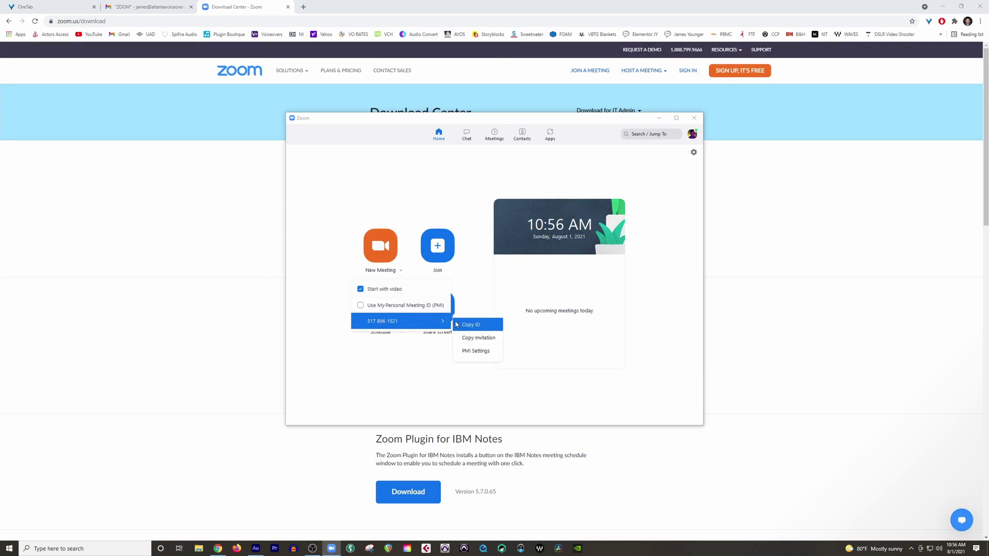
left_click(481, 340)
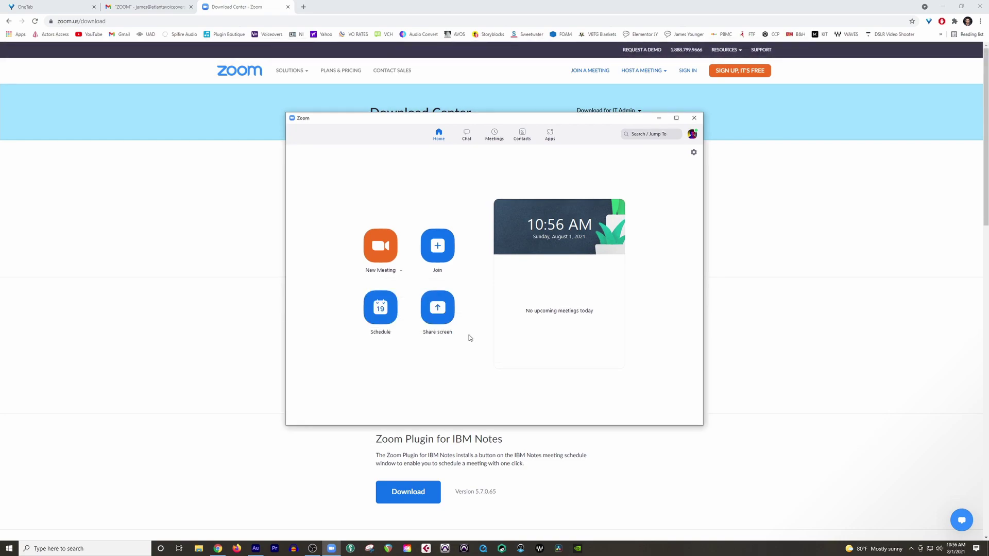
left_click(155, 6)
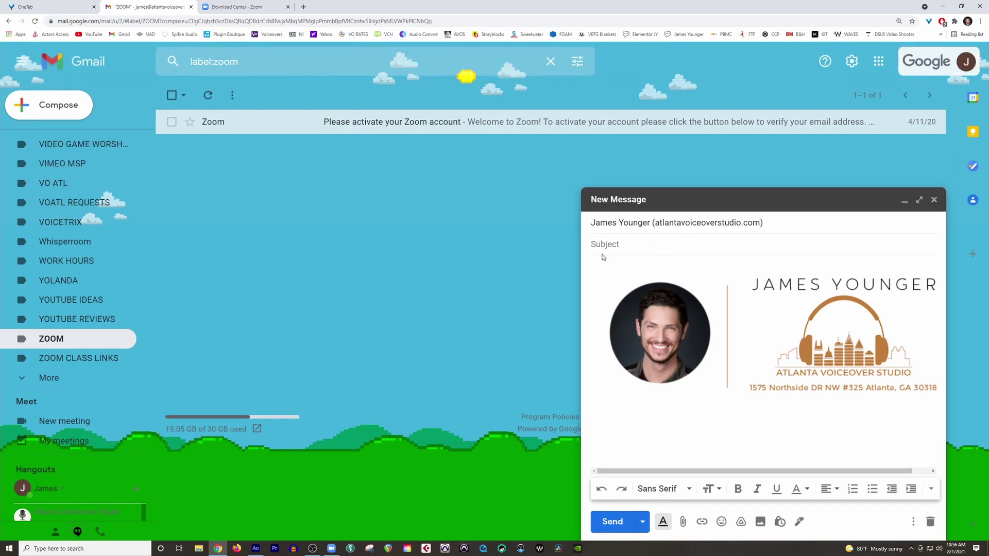
right_click(595, 271)
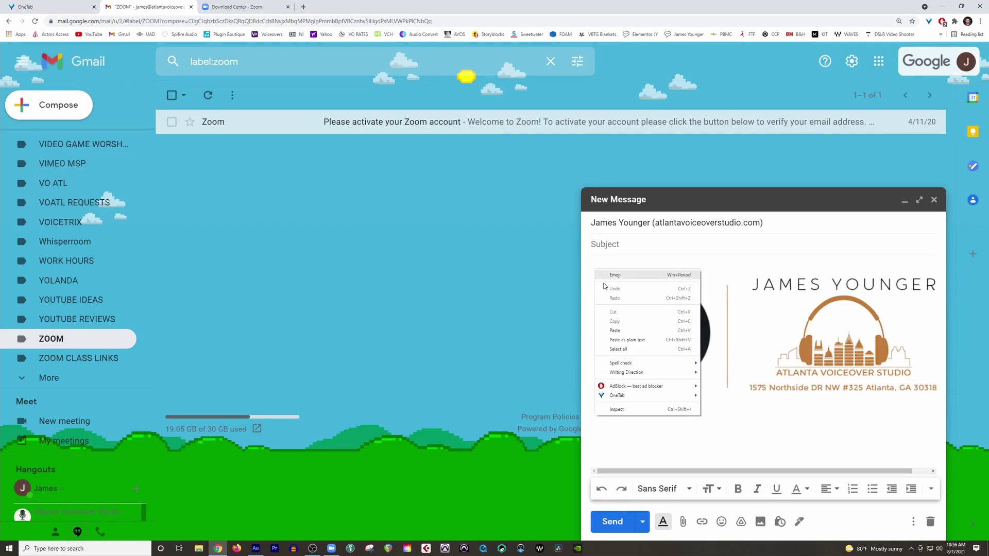
left_click(617, 330)
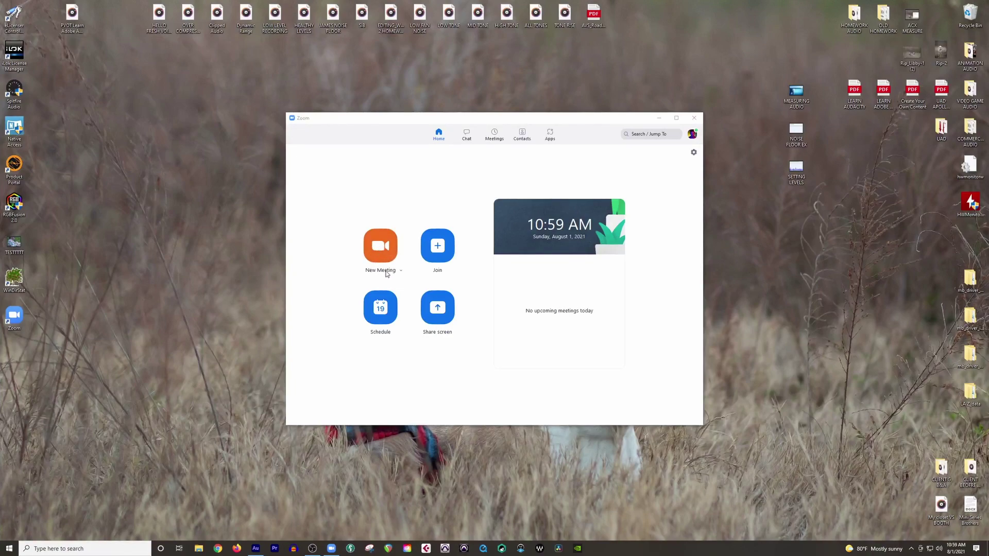
Start a new Zoom meeting joined with computer audio and maximize the meeting window.
left_click(382, 250)
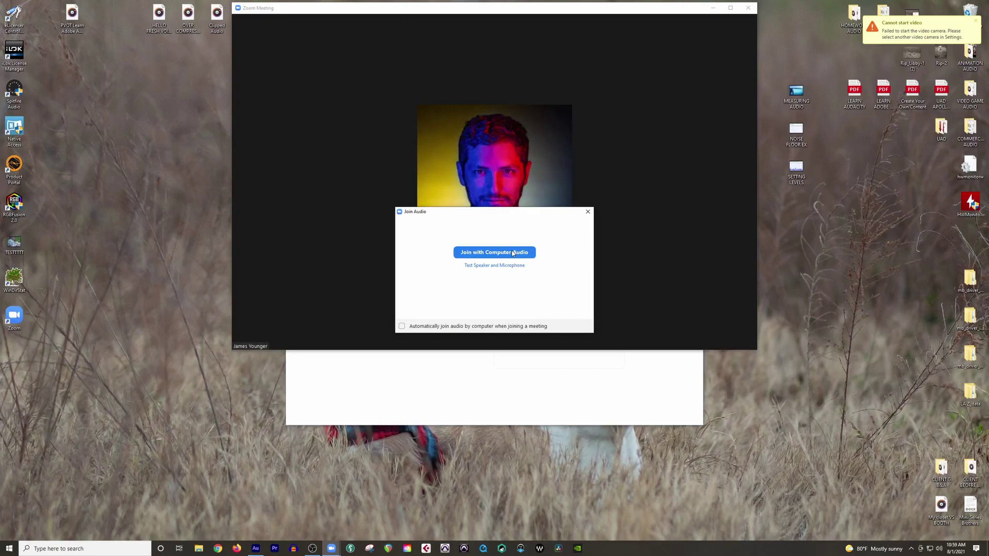
left_click(493, 254)
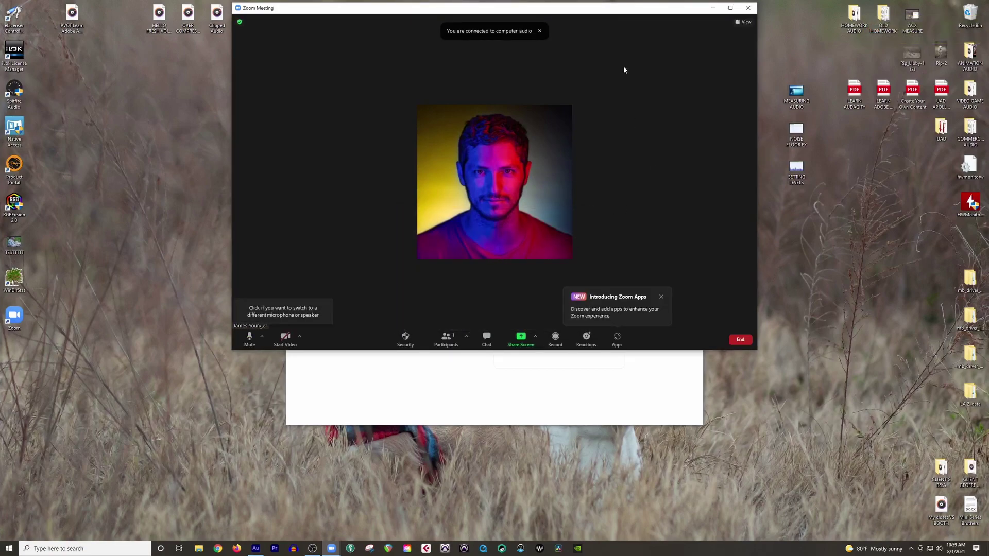
left_click(731, 8)
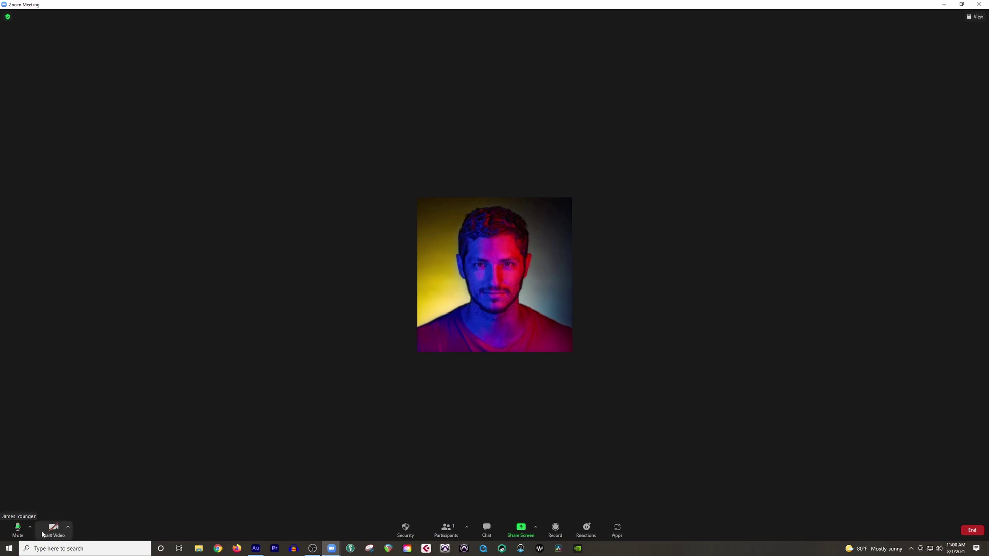
Mute and unmute the microphone, and select Line (Universal Audio Twin USB) as the meeting's microphone.
left_click(18, 531)
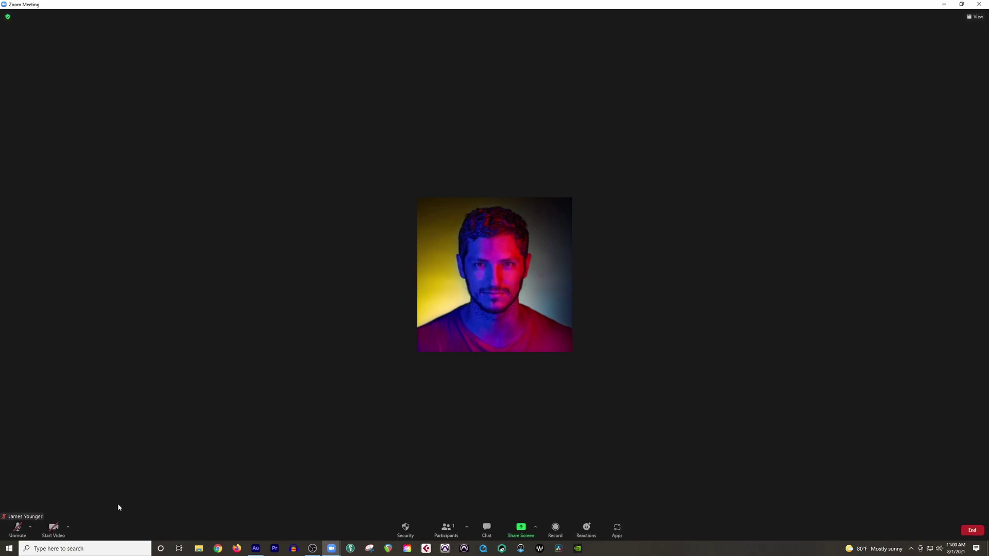
left_click(17, 528)
left_click(30, 529)
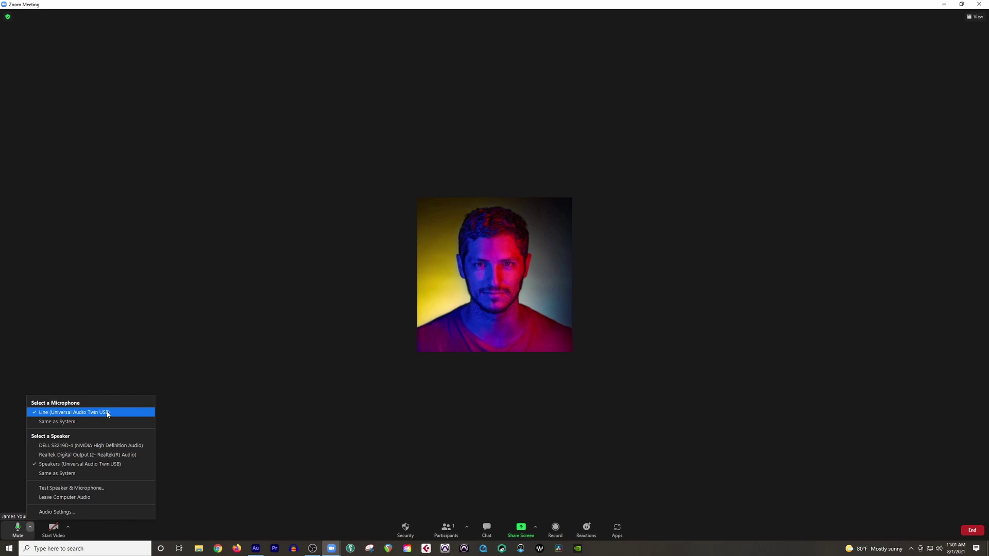
left_click(65, 415)
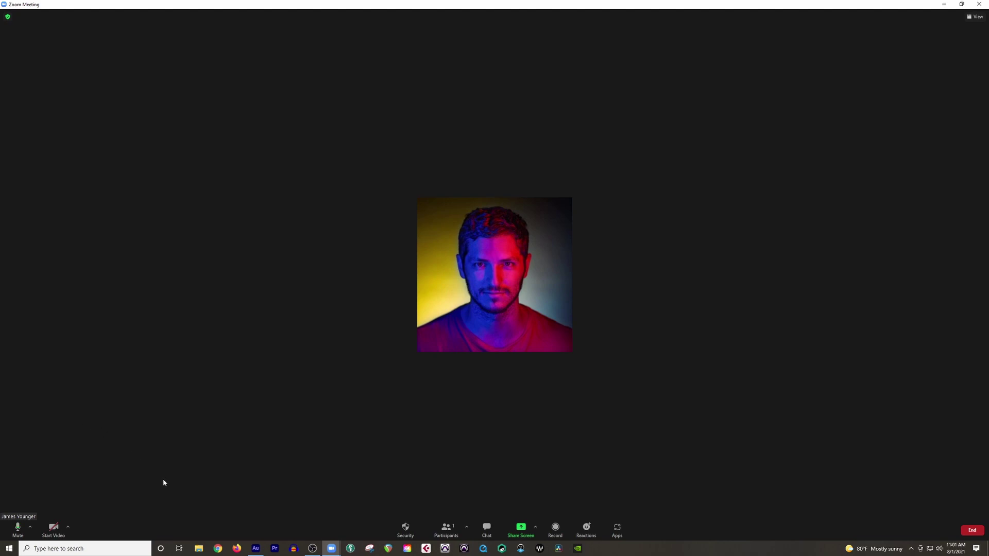
Select Speakers (Universal Audio Twin USB) as the meeting's speaker and look at the video options.
left_click(31, 527)
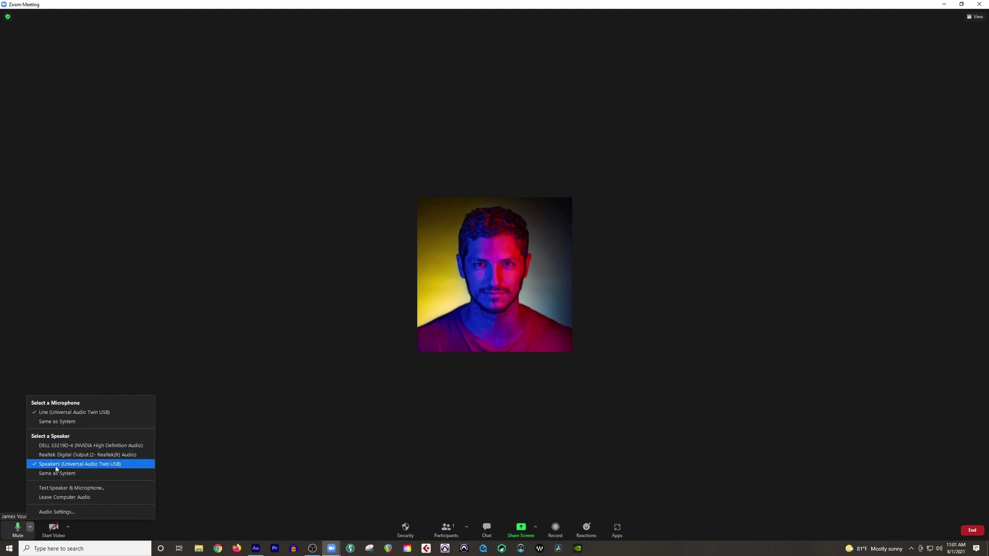
left_click(119, 465)
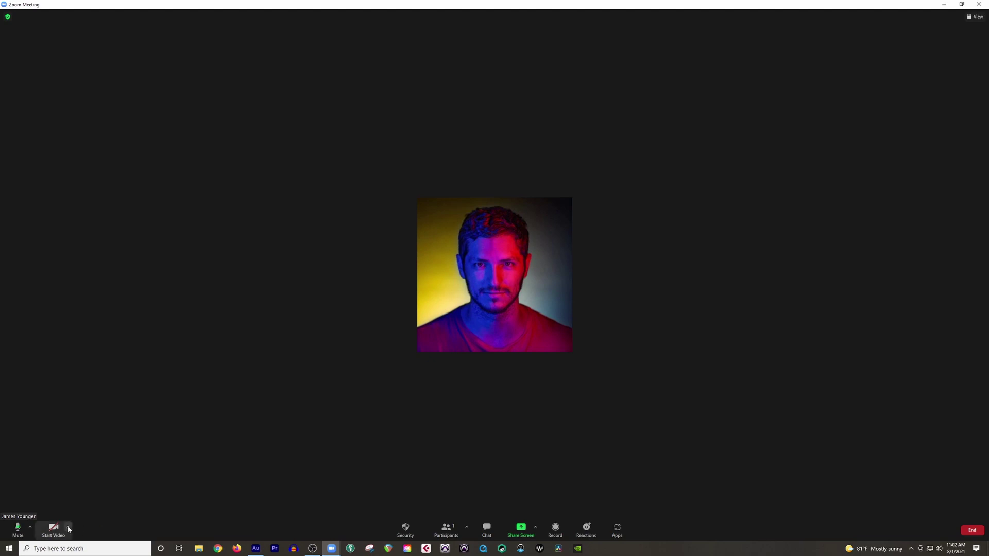
left_click(68, 527)
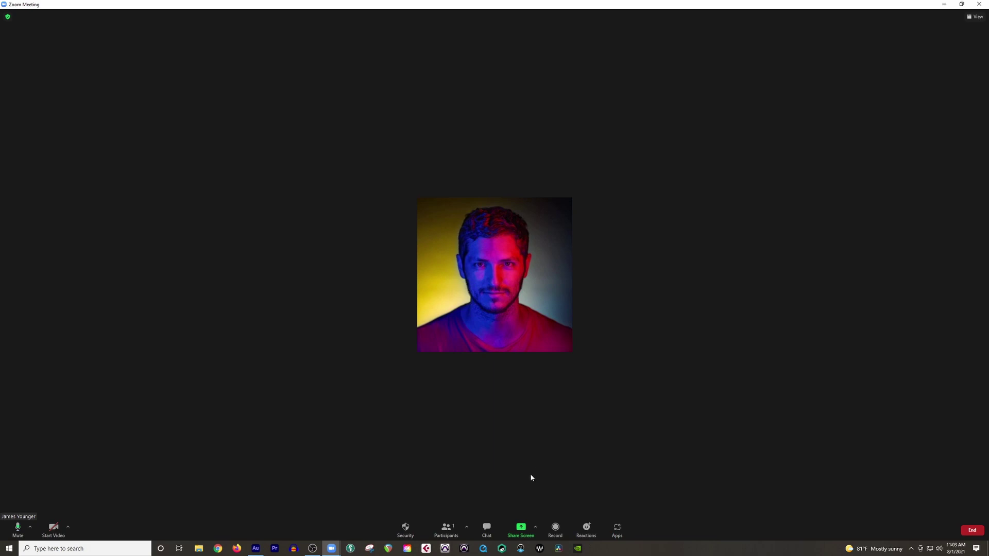
Open the choices for sharing the screen in the meeting and turn on Share sound.
left_click(521, 531)
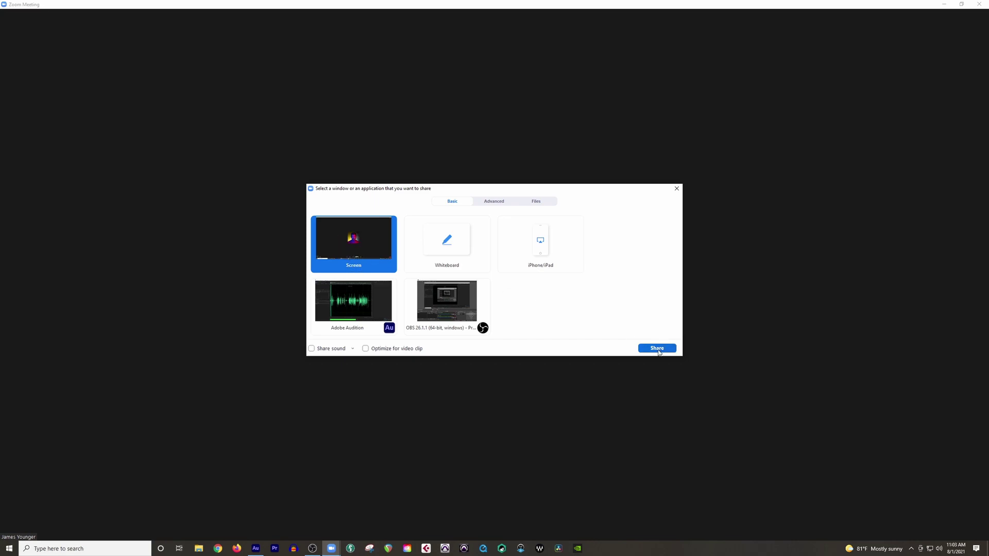
left_click(311, 348)
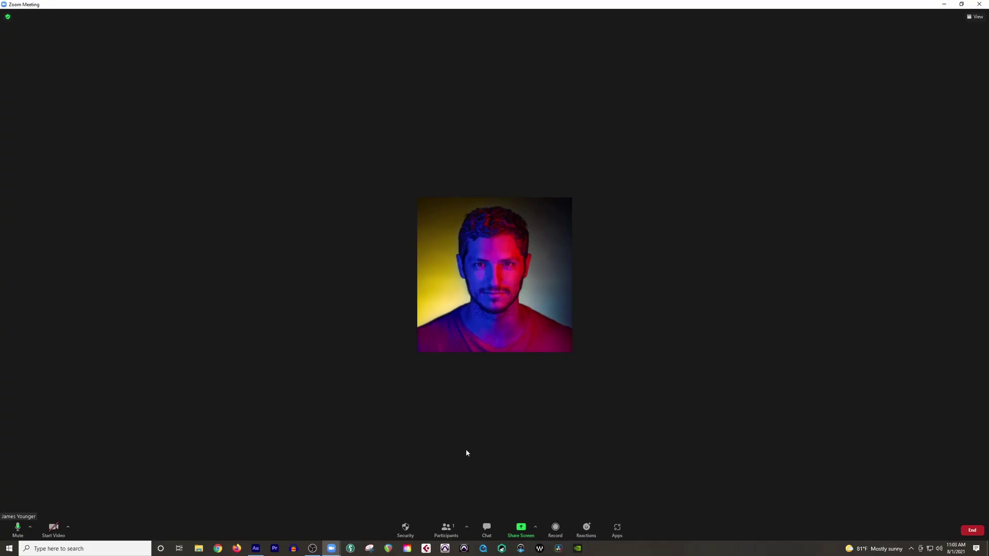
Open the meeting's participants list and show the additional options for the host's own entry.
left_click(445, 532)
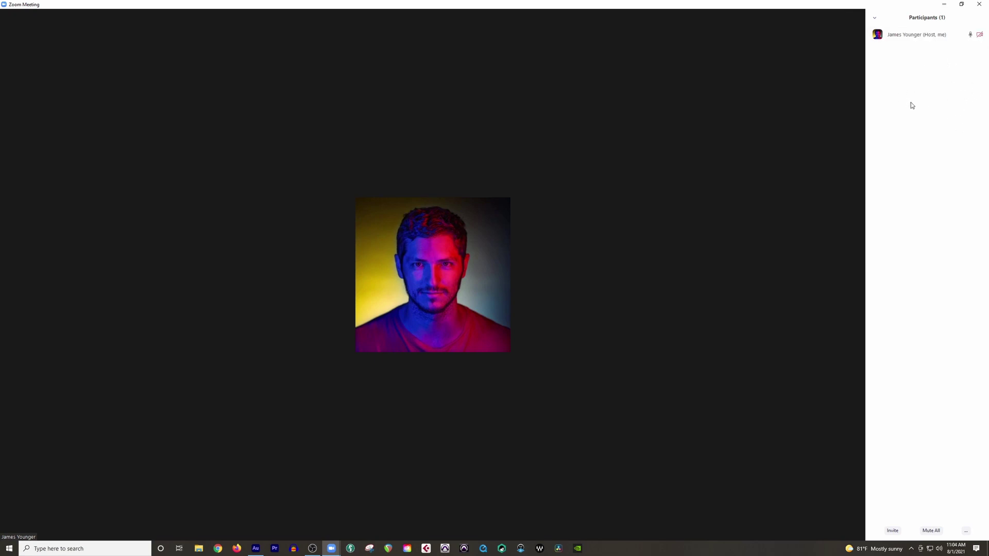
mouse_move(923, 40)
left_click(972, 35)
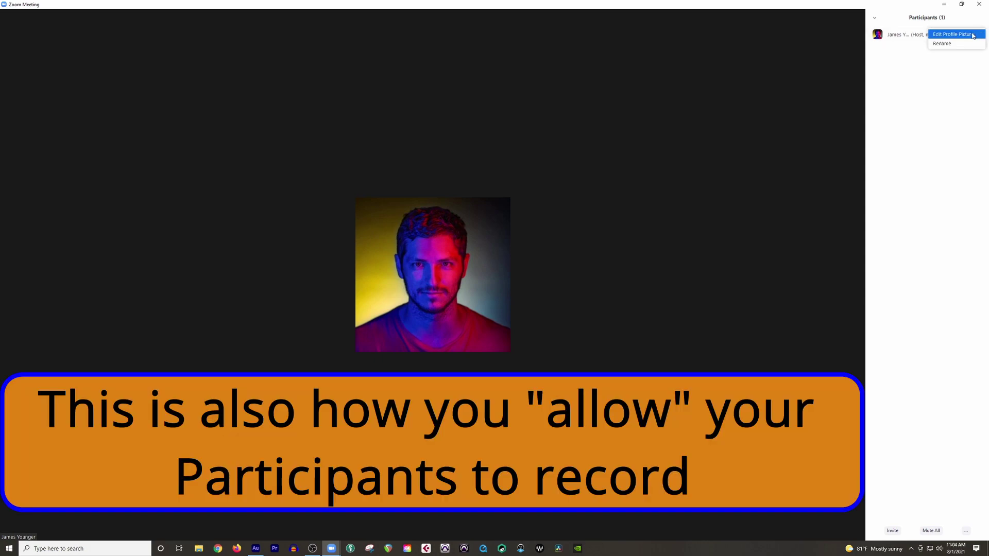
Open the meeting chat and send everyone the message "Make sure your input is set to the correct audio device".
left_click(932, 150)
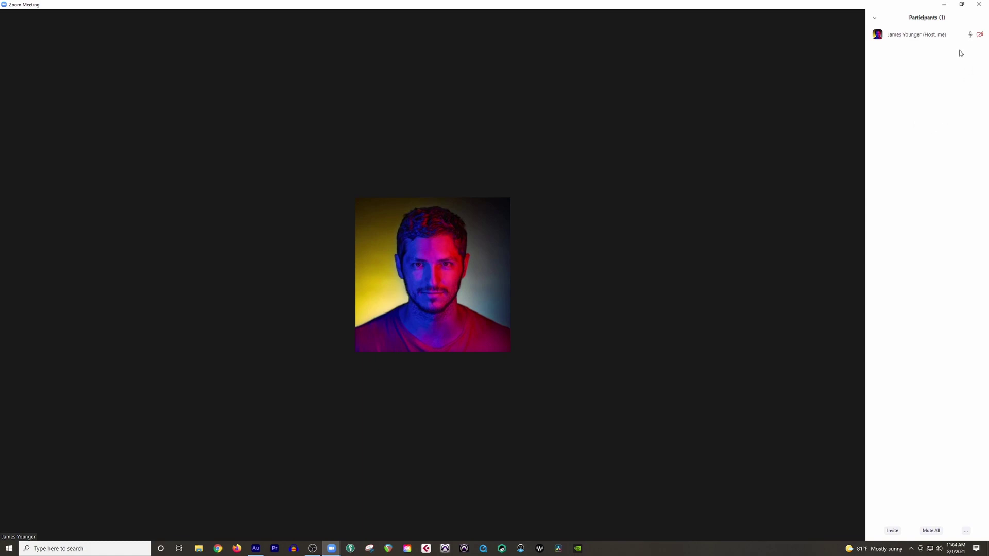
mouse_move(949, 38)
left_click(425, 528)
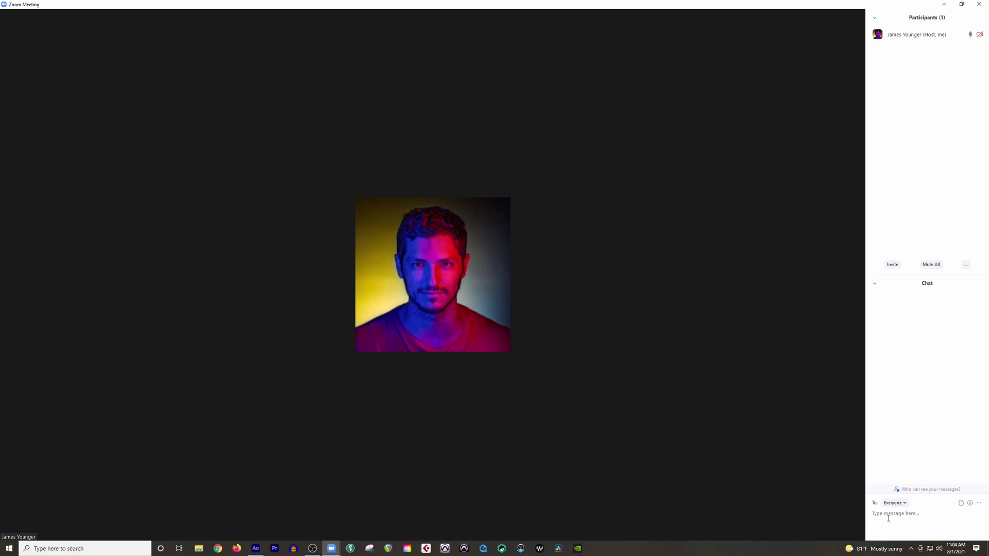
type("Make sure your input is set to the correct audio de")
type("vice")
key("Return")
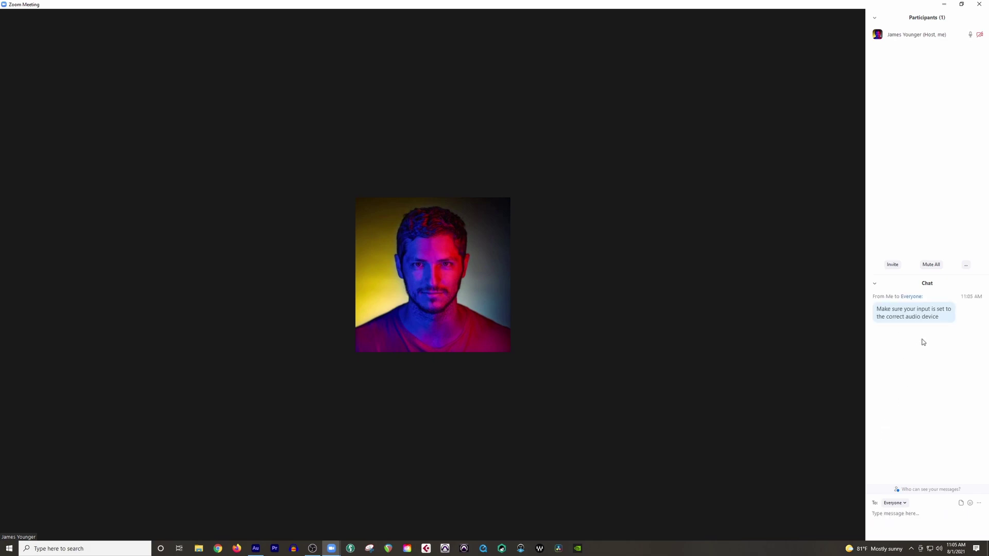
End the meeting for all participants.
mouse_move(661, 428)
left_click(894, 514)
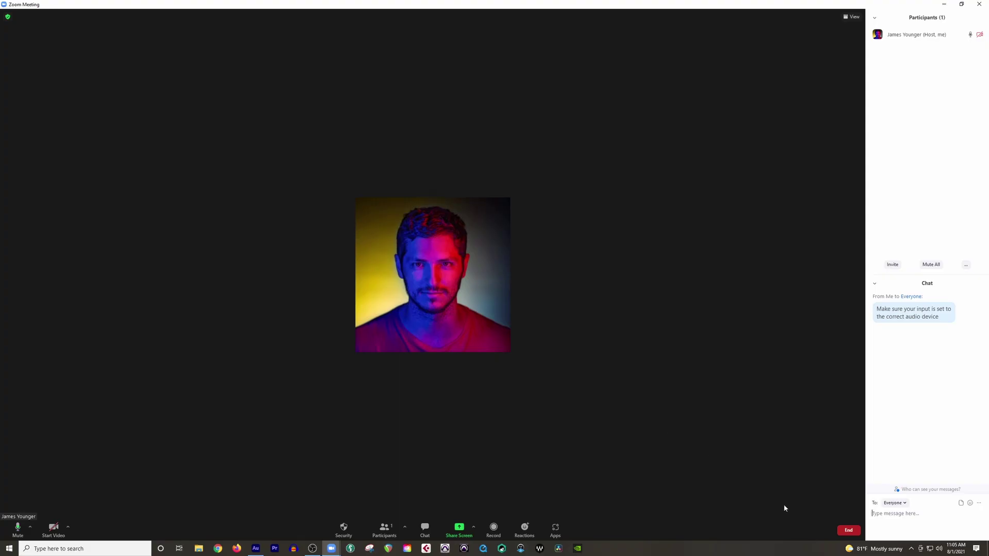
left_click(847, 531)
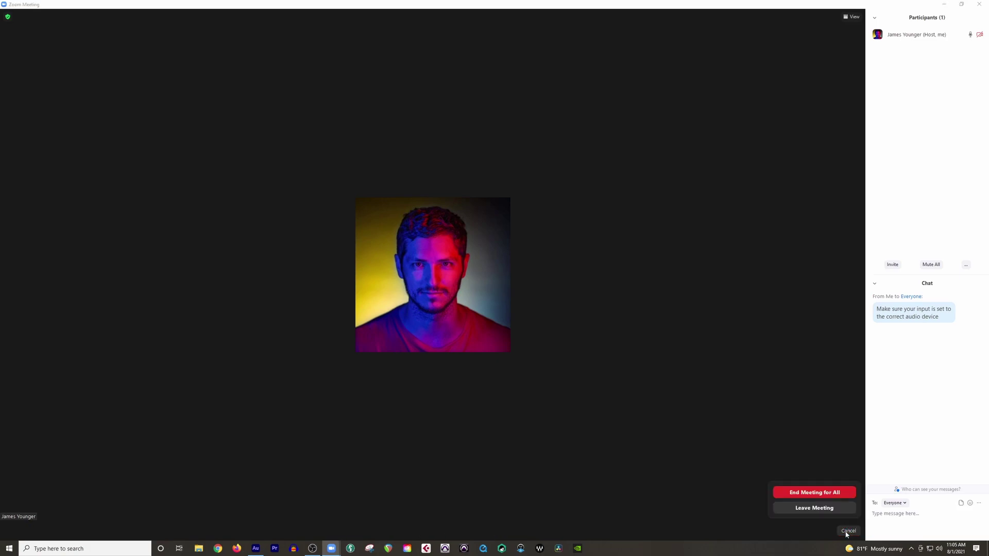
left_click(829, 494)
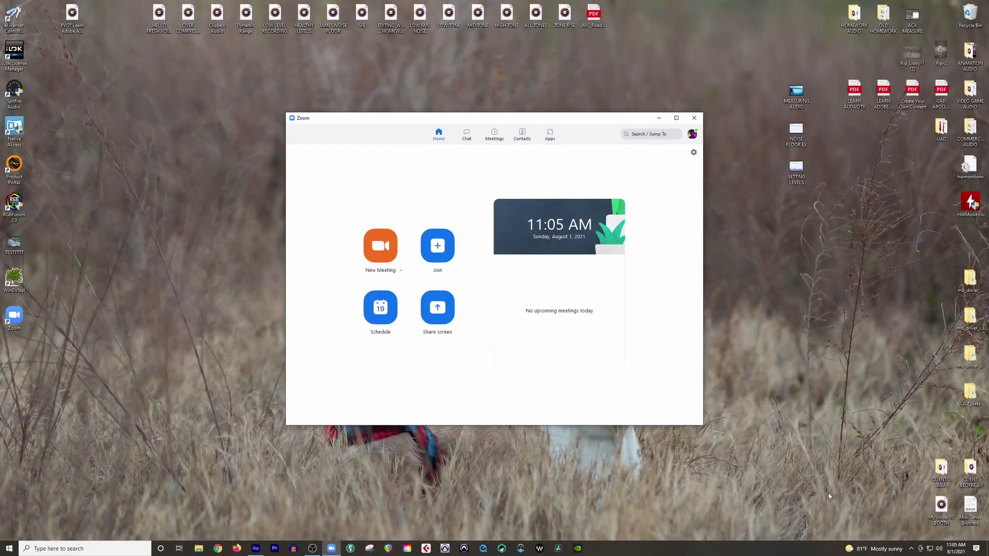